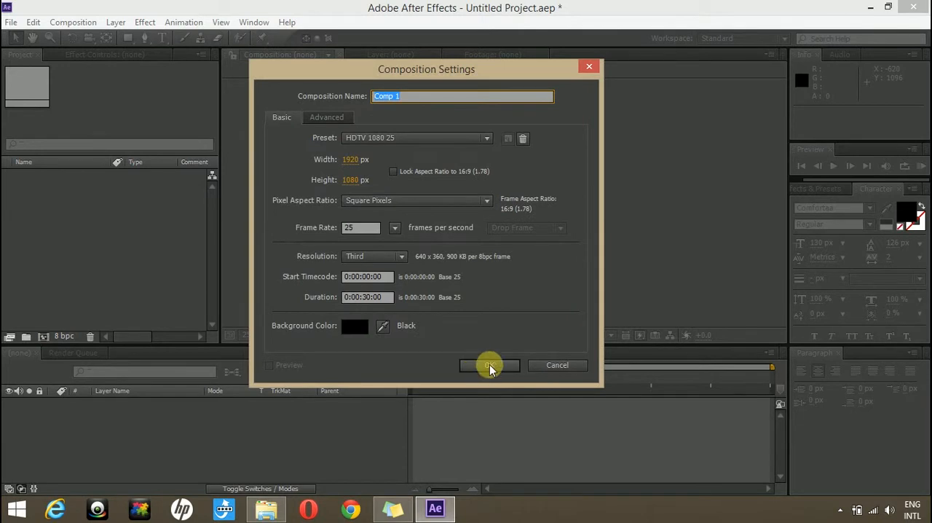
- Import KEY1.mp4 from the file explorer into the project and add it as a layer in Comp 1
{"action": "left_click", "coordinate": [266, 508]}
{"action": "left_click_drag", "start_coordinate": [483, 151], "coordinate": [119, 235]}
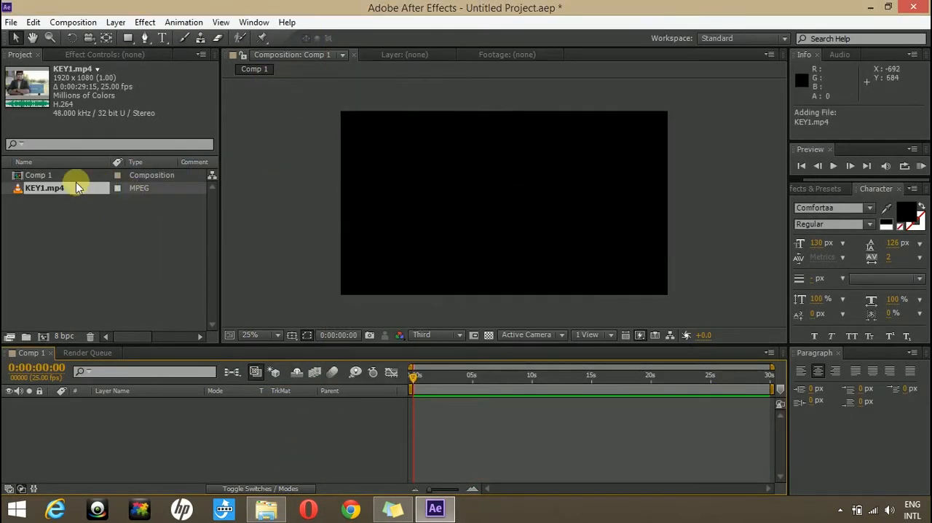
{"action": "left_click_drag", "start_coordinate": [37, 195], "coordinate": [70, 441]}
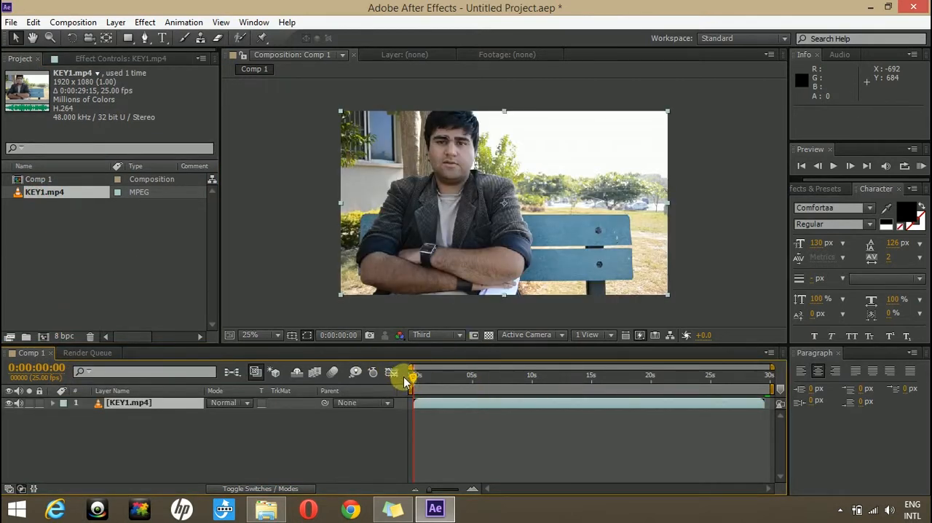
{"action": "mouse_move", "coordinate": [412, 378]}
{"action": "left_mouse_down"}
{"action": "mouse_move", "coordinate": [449, 386]}
{"action": "mouse_move", "coordinate": [417, 383]}
{"action": "left_mouse_up"}
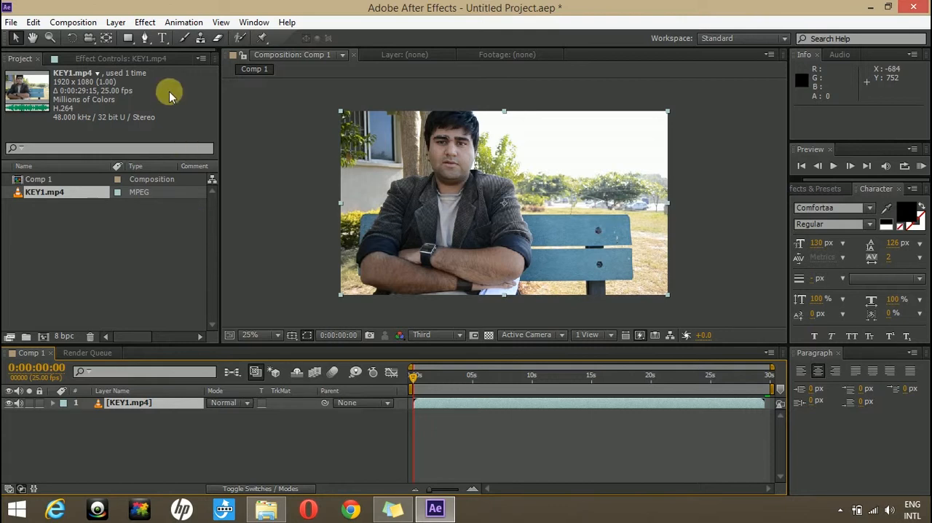
- Add a paragraph text layer reading "Intro" and place it over the bench's upper edge at about 1336, 622
{"action": "left_click", "coordinate": [161, 38]}
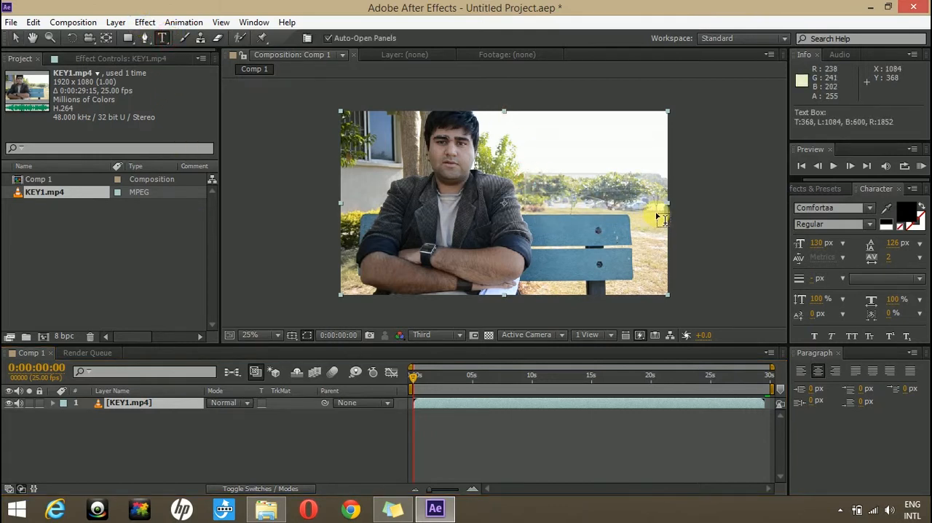
{"action": "left_click_drag", "start_coordinate": [665, 217], "coordinate": [662, 214]}
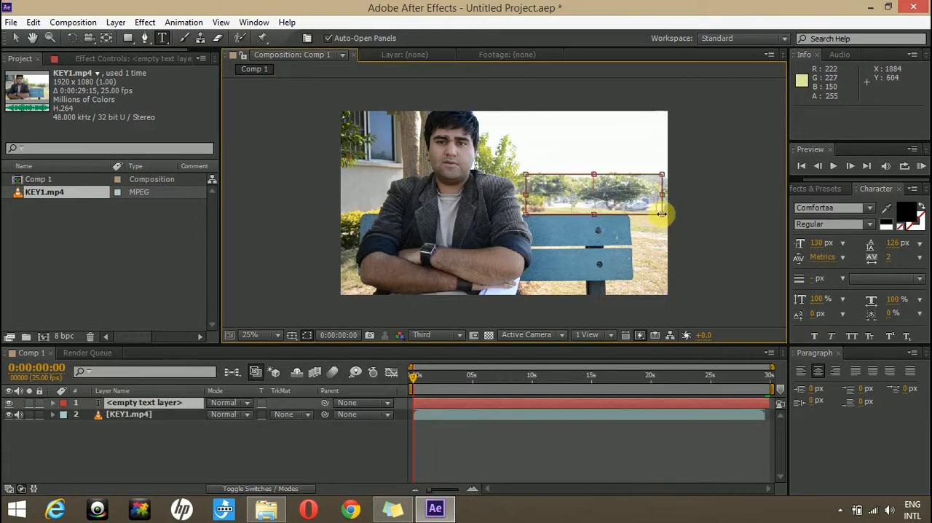
{"action": "type", "text": "Intro"}
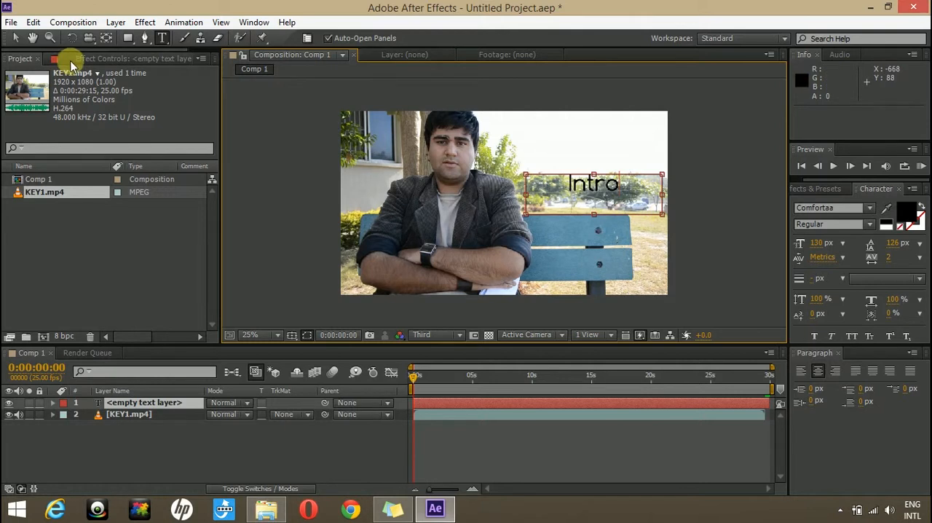
{"action": "left_click", "coordinate": [15, 38]}
{"action": "left_click_drag", "start_coordinate": [607, 186], "coordinate": [584, 209]}
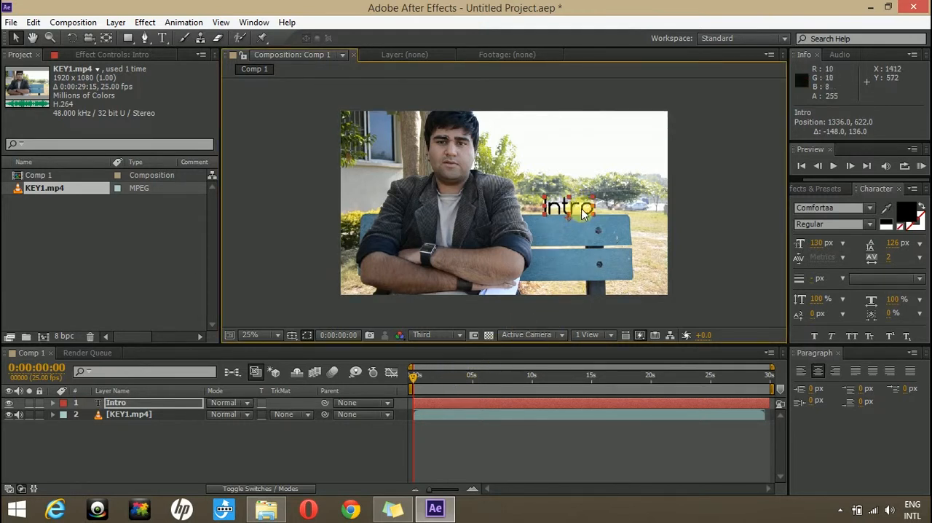
{"action": "mouse_move", "coordinate": [415, 378]}
{"action": "left_mouse_down"}
{"action": "mouse_move", "coordinate": [470, 381]}
{"action": "mouse_move", "coordinate": [414, 378]}
{"action": "left_mouse_up"}
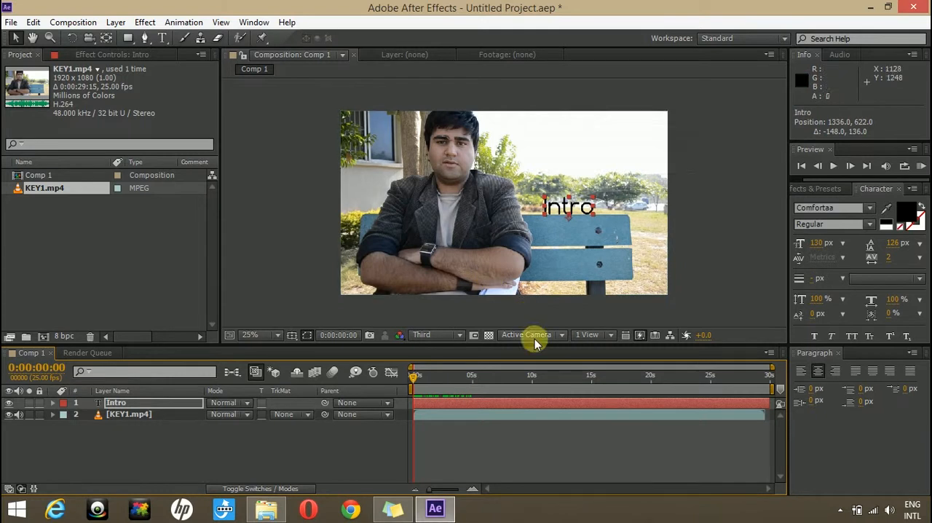
- Create a null object layer and rename it Tracker
{"action": "left_click", "coordinate": [116, 21]}
{"action": "mouse_move", "coordinate": [335, 35]}
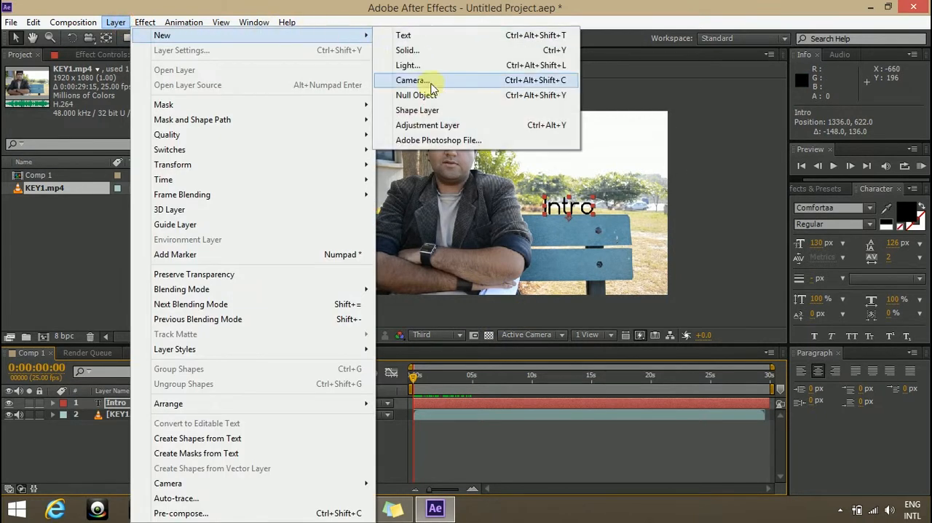
{"action": "left_click", "coordinate": [425, 93]}
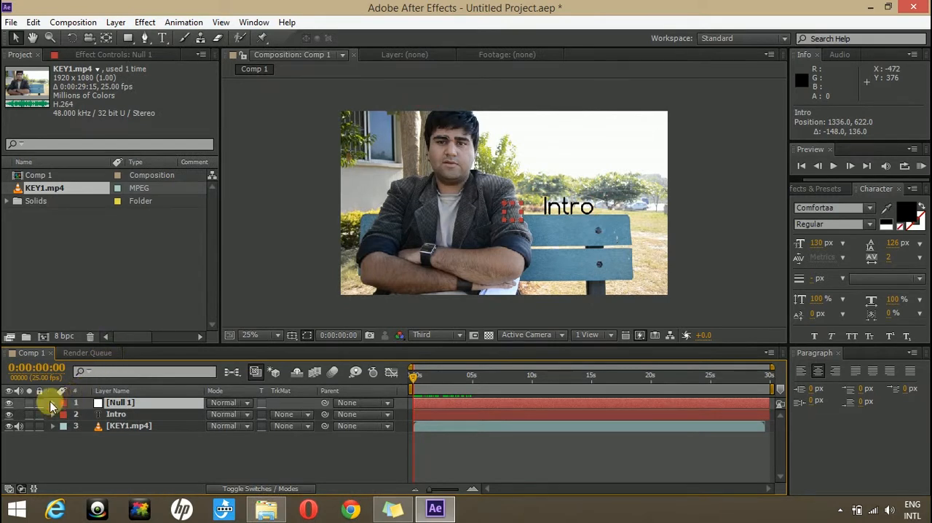
{"action": "right_click", "coordinate": [49, 407]}
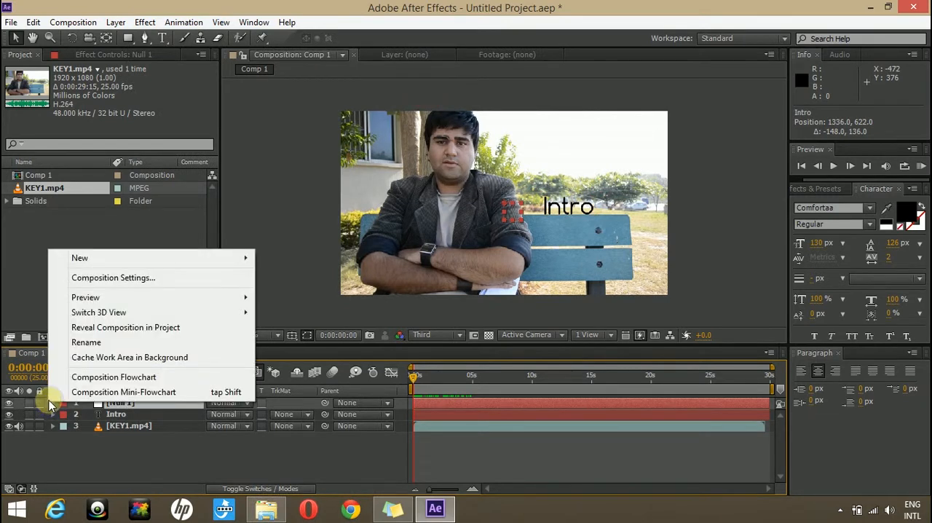
{"action": "left_click", "coordinate": [96, 340]}
{"action": "type", "text": "Tracker"}
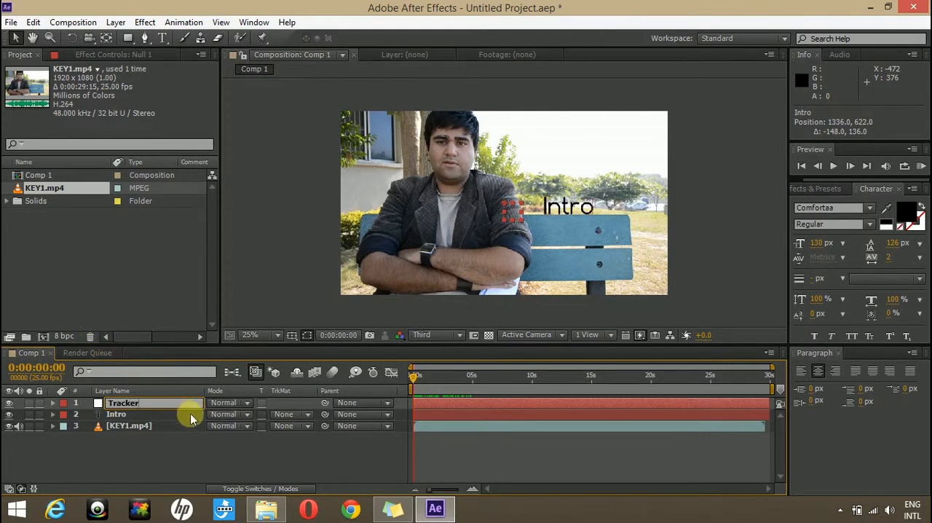
{"action": "left_click", "coordinate": [179, 447]}
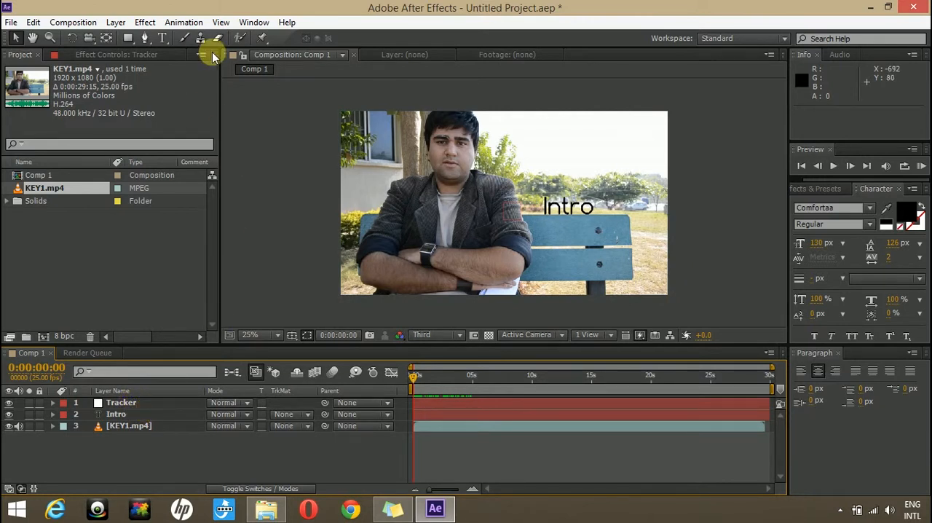
- Switch to the Motion Tracking workspace and start a motion track on the KEY1.mp4 layer
{"action": "left_click", "coordinate": [254, 23]}
{"action": "mouse_move", "coordinate": [496, 37]}
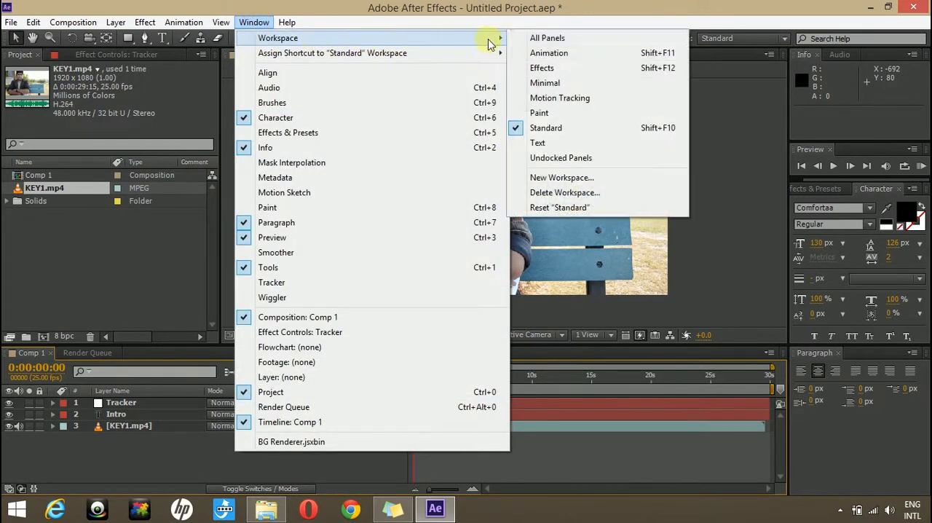
{"action": "left_click", "coordinate": [563, 97]}
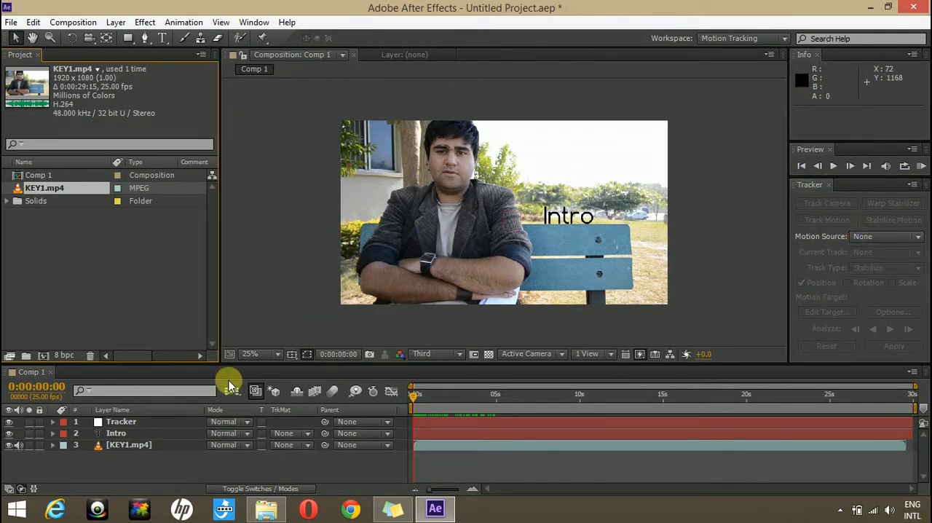
{"action": "left_click", "coordinate": [131, 421]}
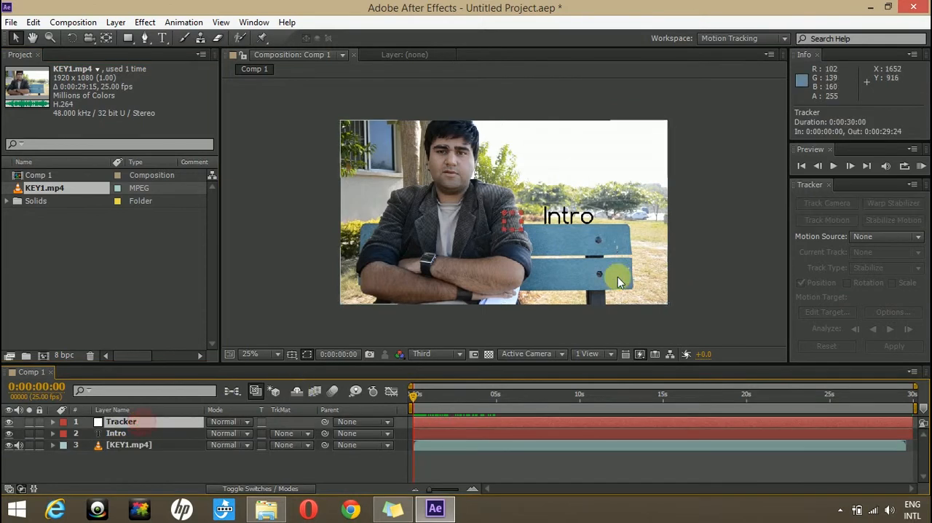
{"action": "left_click", "coordinate": [141, 445]}
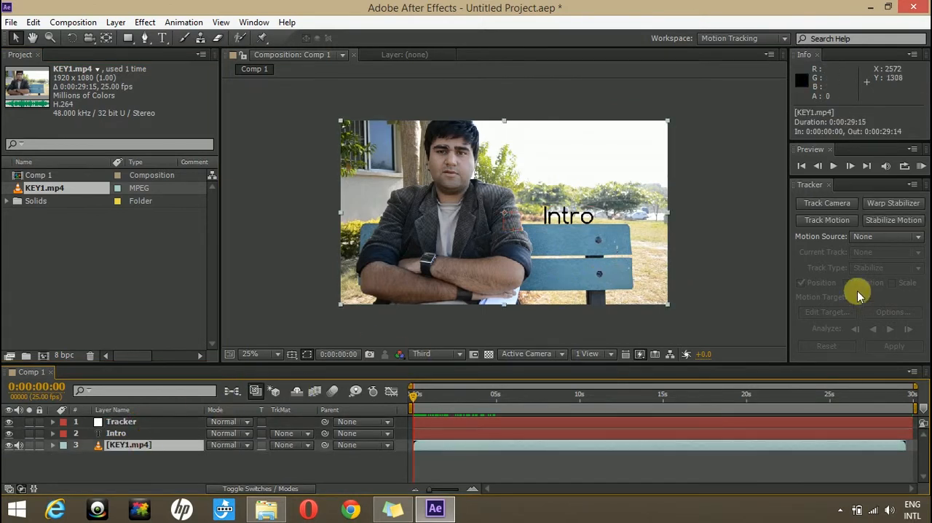
{"action": "left_click", "coordinate": [825, 222]}
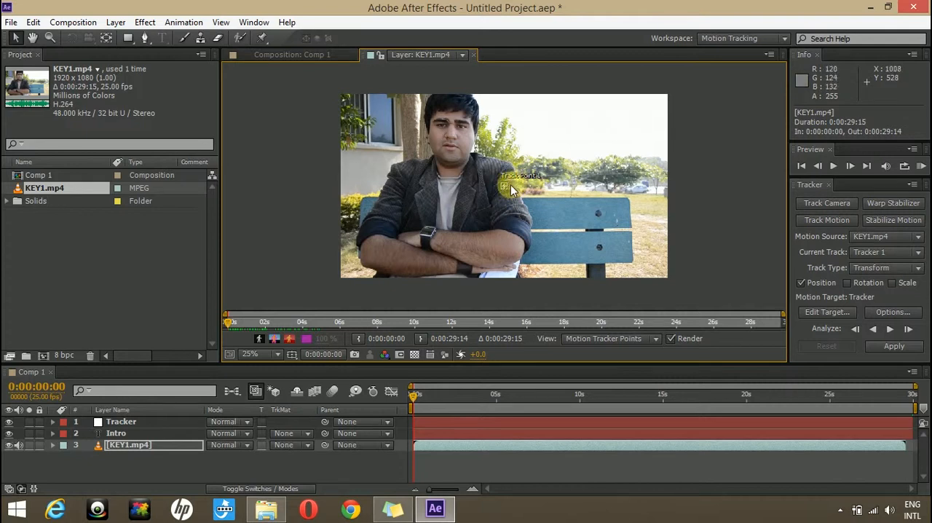
- Place Track Point 1 on the outer edge of the man's jacket sleeve and adjust its search region's size
{"action": "left_click_drag", "start_coordinate": [508, 188], "coordinate": [599, 224]}
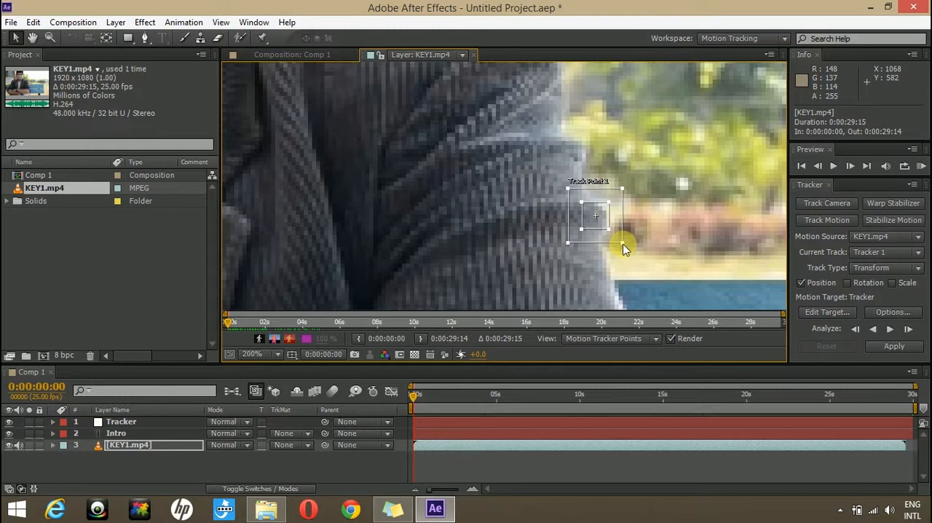
{"action": "left_click_drag", "start_coordinate": [622, 242], "coordinate": [682, 283]}
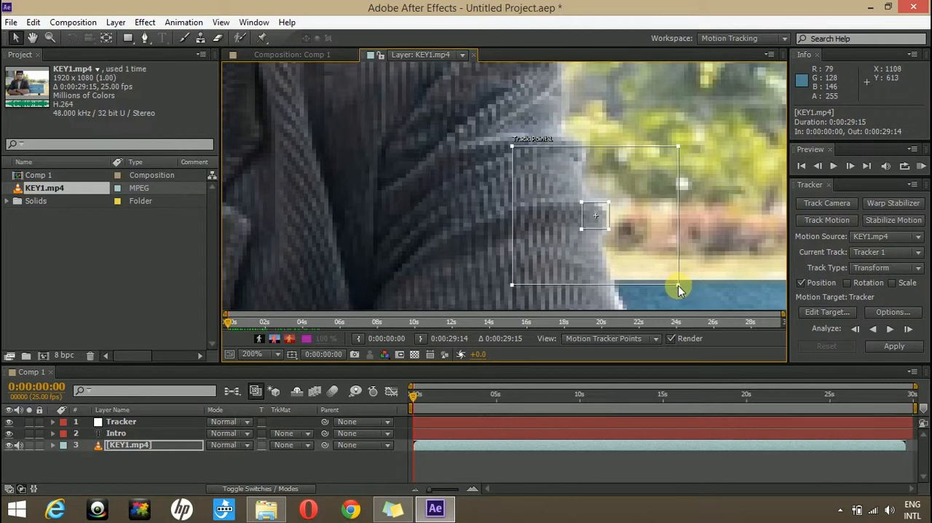
{"action": "left_click_drag", "start_coordinate": [677, 289], "coordinate": [648, 261]}
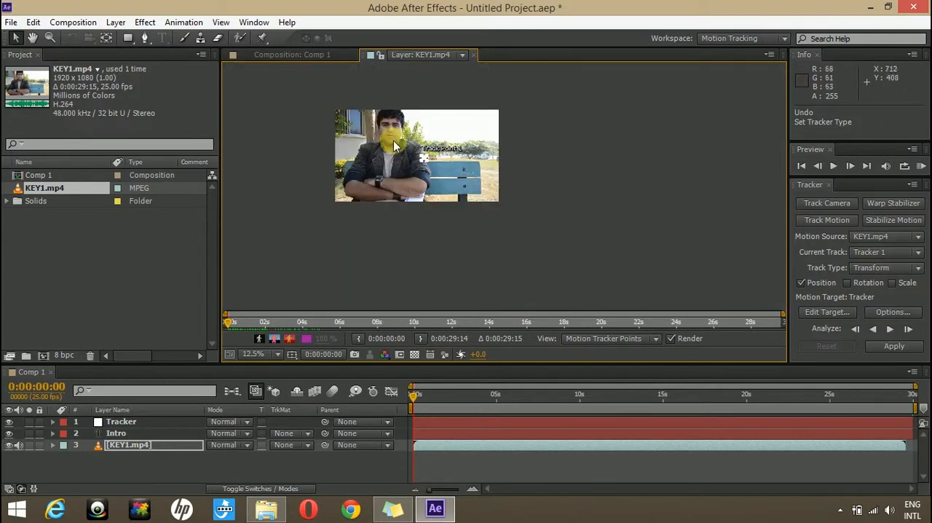
{"action": "scroll", "coordinate": [393, 129], "scroll_direction": "up", "scroll_amount": 1}
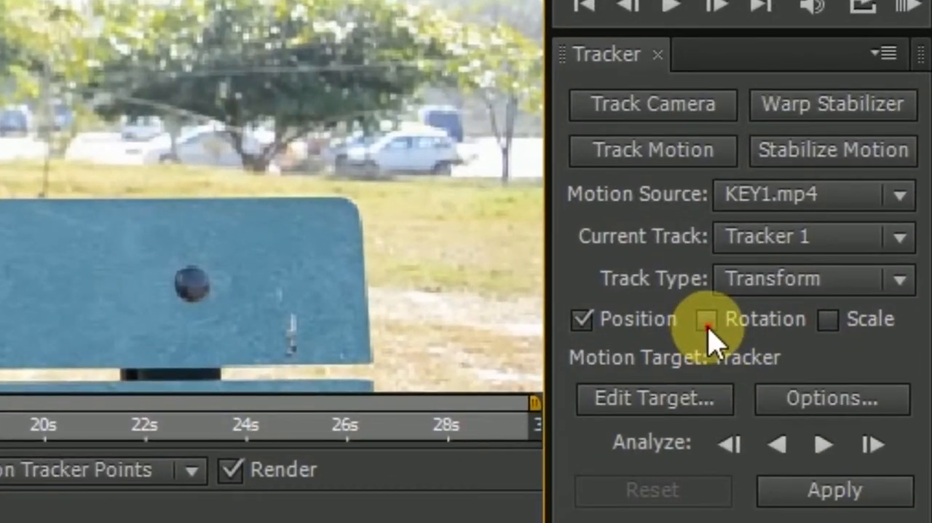
- Enable Rotation tracking and place Track Point 2 on the bench backrest's upper edge near its far corner
{"action": "left_click", "coordinate": [707, 319]}
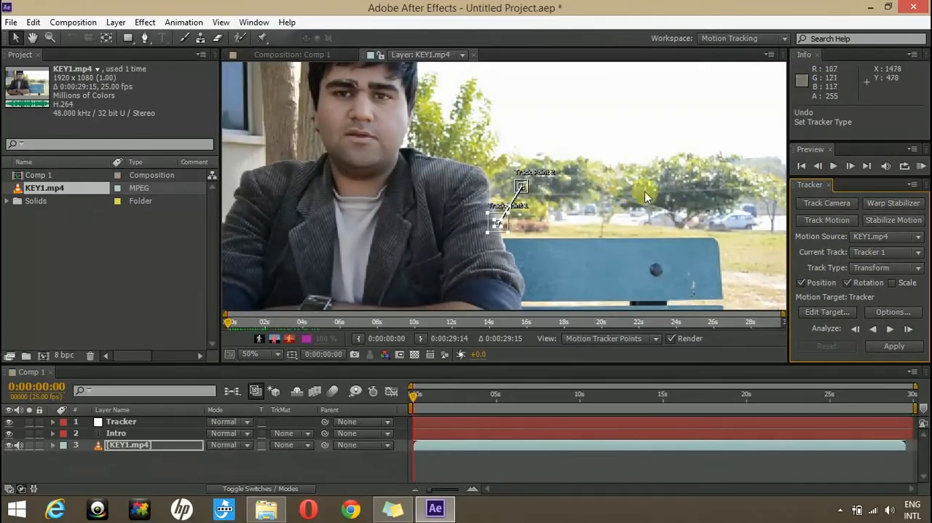
{"action": "scroll", "coordinate": [654, 208], "scroll_direction": "up", "scroll_amount": 2}
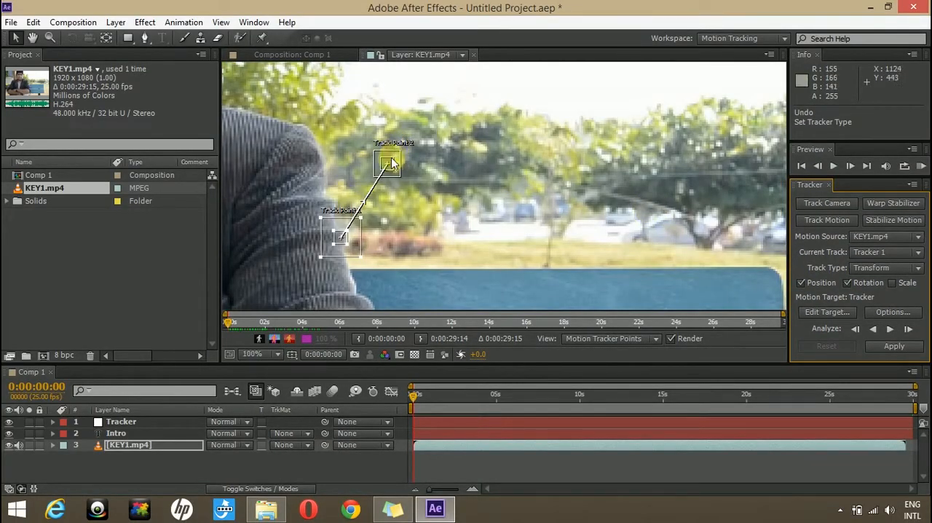
{"action": "left_click_drag", "start_coordinate": [391, 166], "coordinate": [725, 271]}
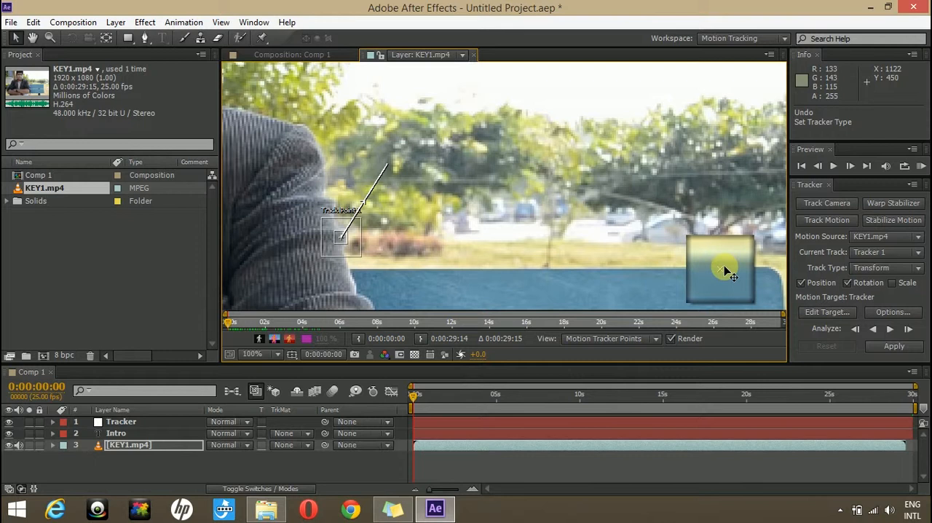
{"action": "left_click_drag", "start_coordinate": [725, 270], "coordinate": [740, 288]}
{"action": "scroll", "coordinate": [534, 158], "scroll_direction": "down", "scroll_amount": 3}
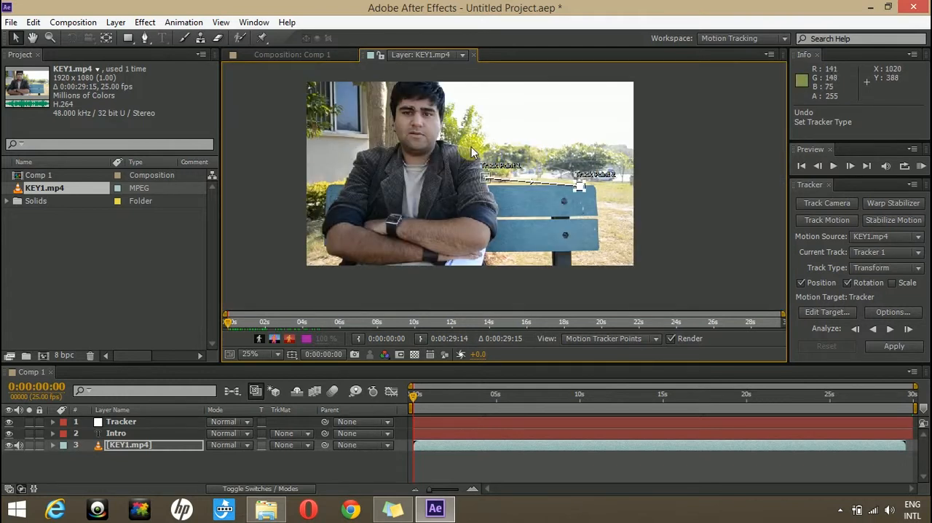
{"action": "scroll", "coordinate": [500, 162], "scroll_direction": "down", "scroll_amount": 1}
{"action": "scroll", "coordinate": [450, 134], "scroll_direction": "up", "scroll_amount": 1}
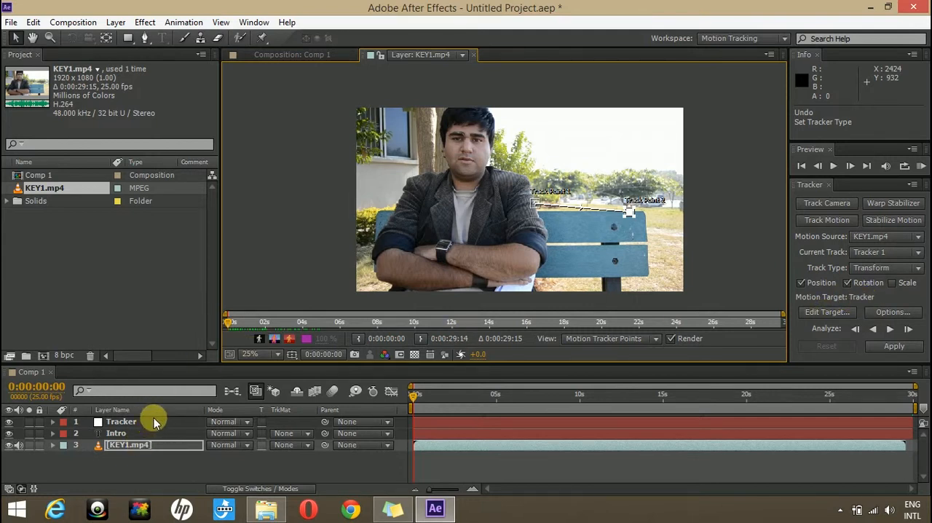
- Analyze both track points forward from the start of the clip and stop at about 5 seconds
{"action": "left_click", "coordinate": [122, 422]}
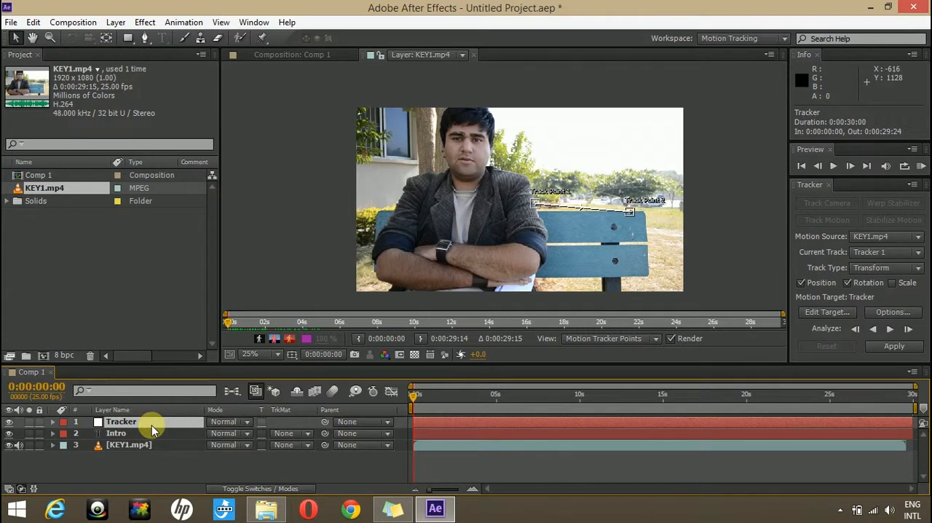
{"action": "left_click", "coordinate": [890, 332]}
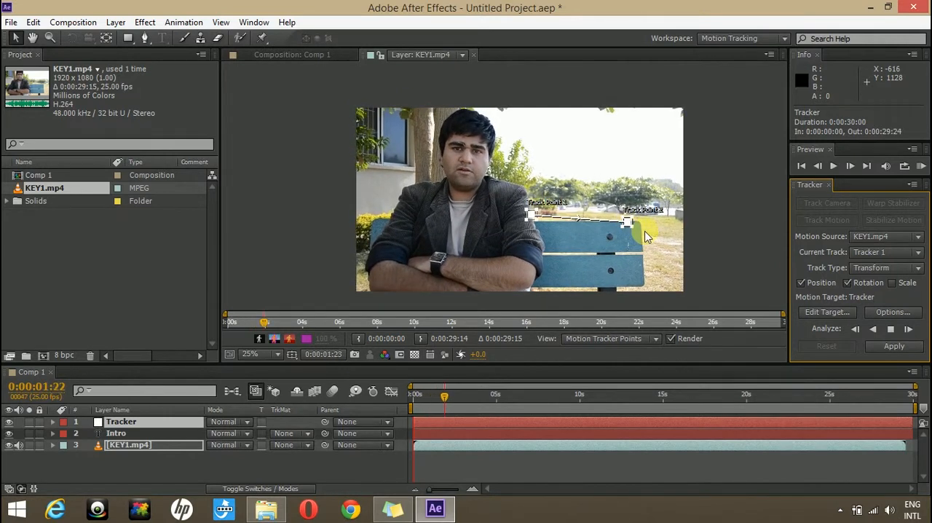
{"action": "left_click", "coordinate": [889, 329]}
- Shorten the composition's work area to end at 0:00:04:23
{"action": "left_click_drag", "start_coordinate": [916, 407], "coordinate": [501, 407]}
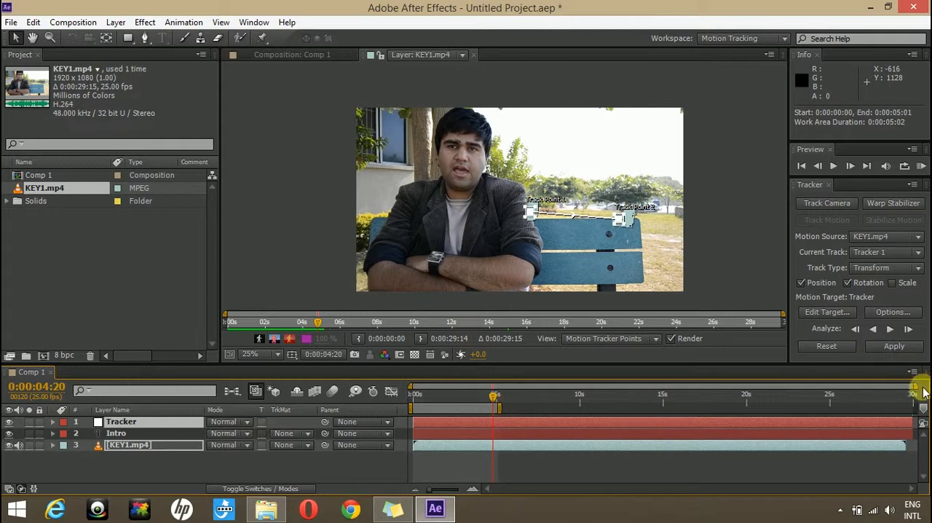
{"action": "left_click_drag", "start_coordinate": [915, 387], "coordinate": [545, 377]}
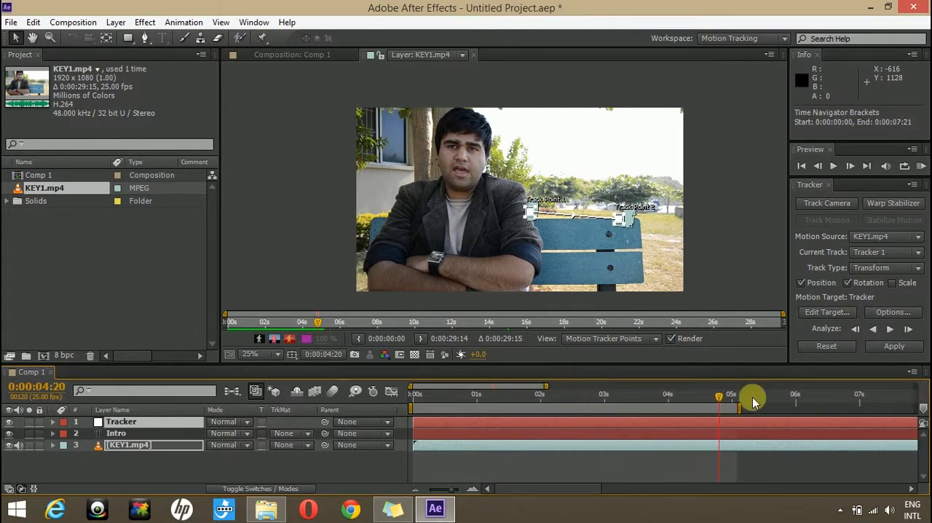
{"action": "left_click_drag", "start_coordinate": [711, 402], "coordinate": [733, 409]}
{"action": "left_click_drag", "start_coordinate": [736, 409], "coordinate": [734, 408]}
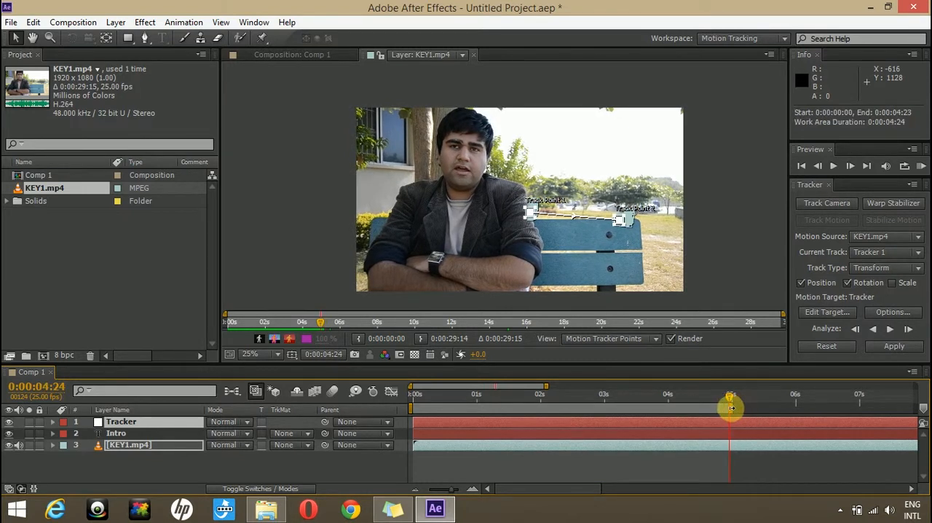
- Parent the Intro layer to Tracker and apply the tracking data to the Tracker null in the X and Y dimensions
{"action": "scroll", "coordinate": [685, 204], "scroll_direction": "up", "scroll_amount": 4}
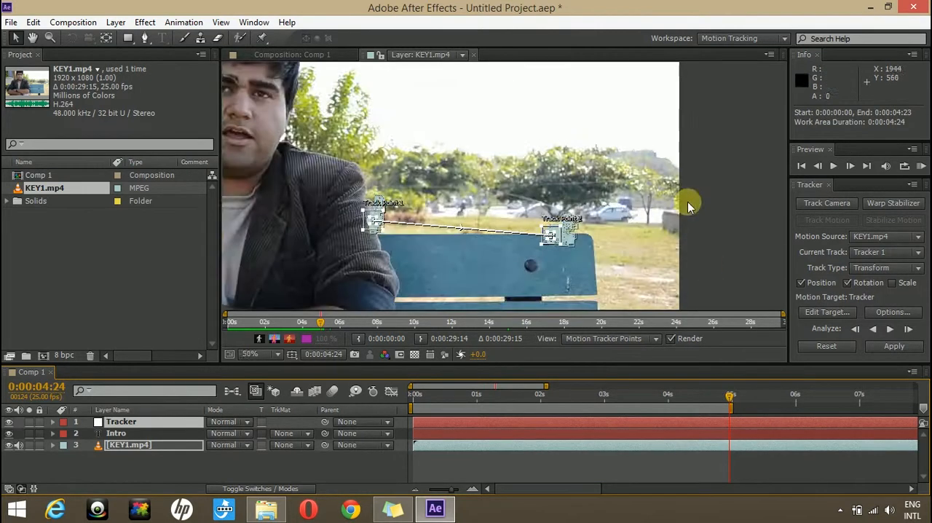
{"action": "scroll", "coordinate": [438, 279], "scroll_direction": "up", "scroll_amount": 4}
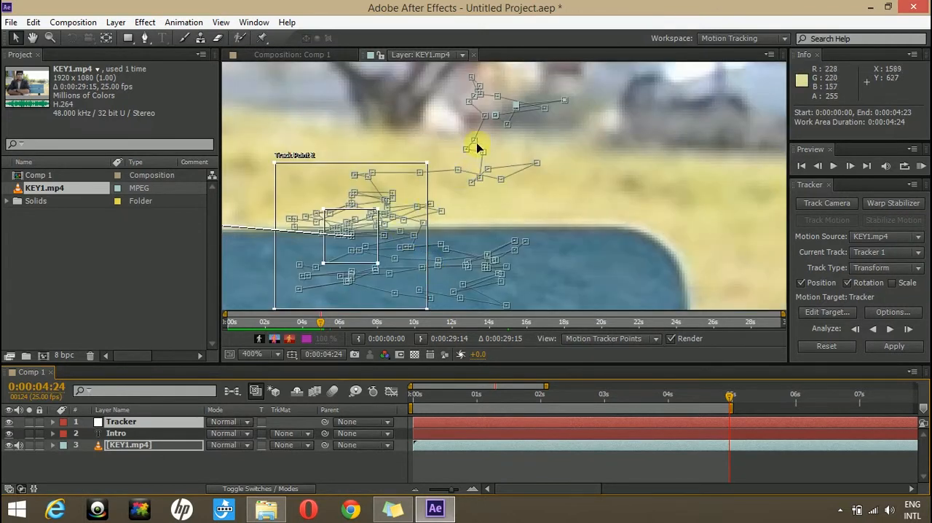
{"action": "left_click_drag", "start_coordinate": [526, 397], "coordinate": [576, 409]}
{"action": "scroll", "coordinate": [566, 170], "scroll_direction": "down", "scroll_amount": 4}
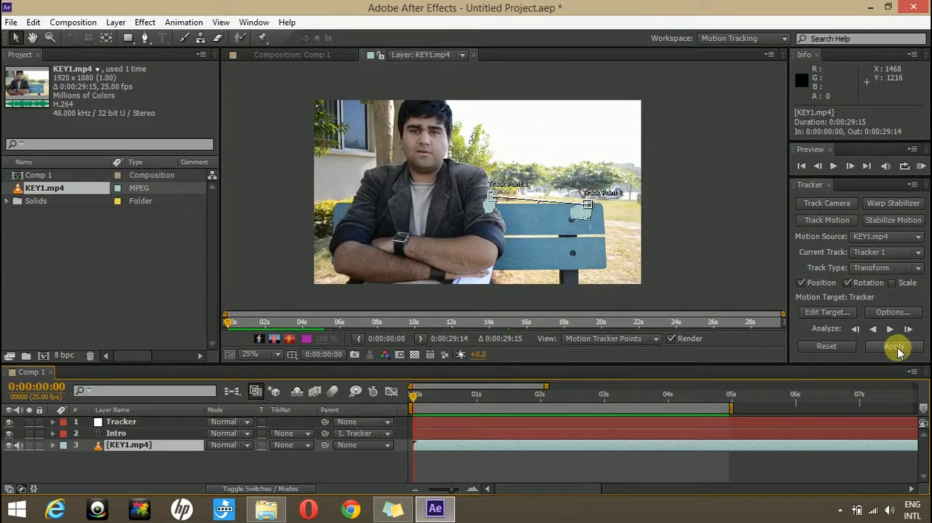
{"action": "left_click", "coordinate": [895, 346]}
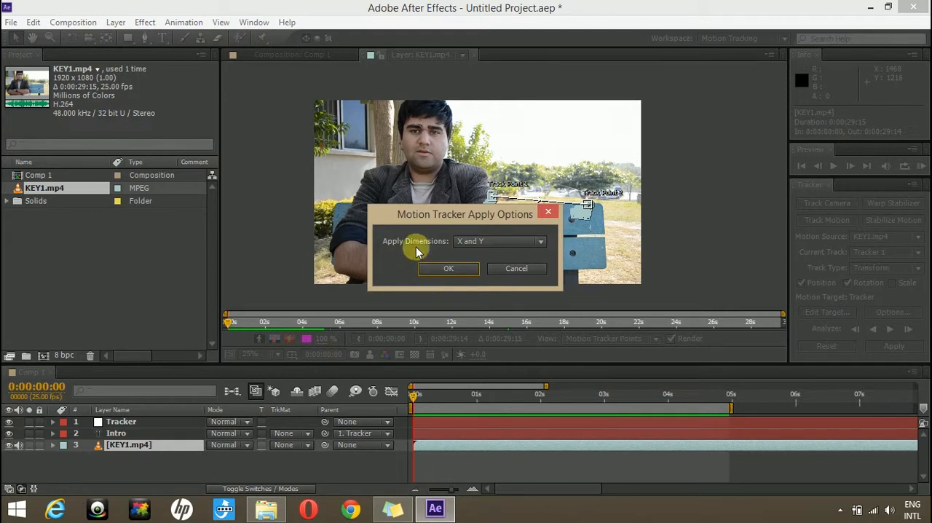
{"action": "left_click", "coordinate": [444, 269]}
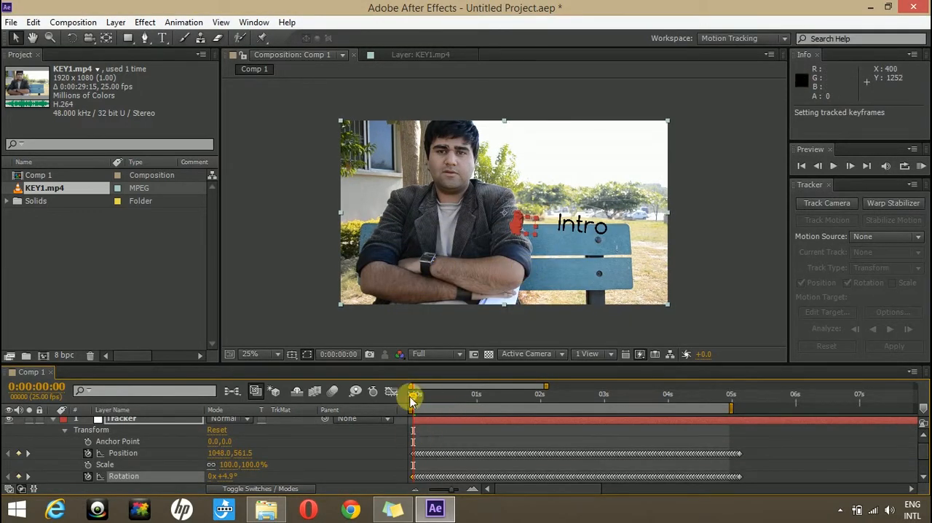
- Expand the Intro text layer's Transform properties, set its Rotation to -2.0°, and scrub through the tracked motion
{"action": "left_click_drag", "start_coordinate": [415, 397], "coordinate": [391, 383]}
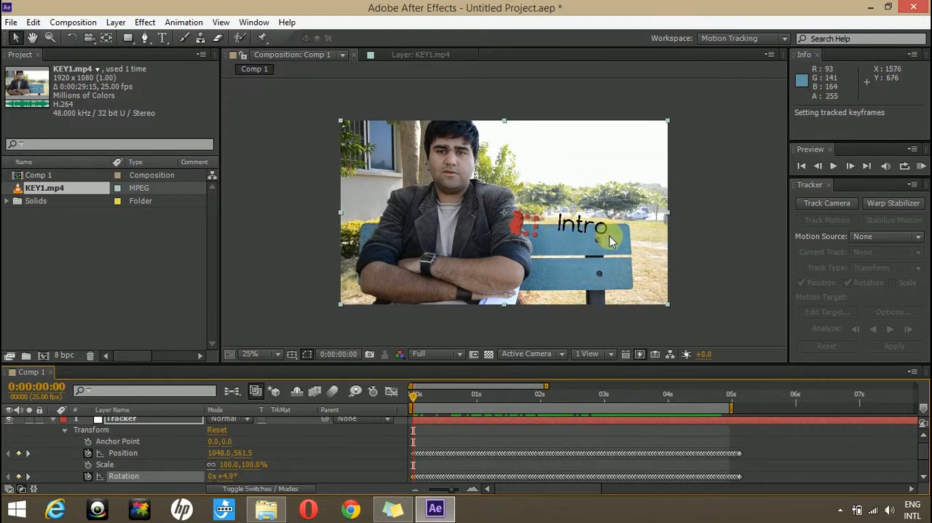
{"action": "left_click", "coordinate": [53, 424]}
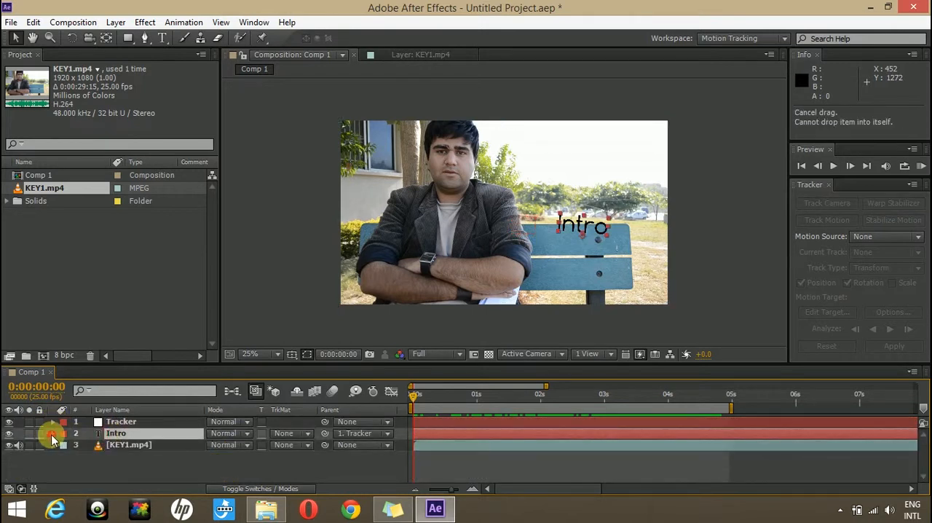
{"action": "left_click", "coordinate": [53, 434]}
{"action": "left_click", "coordinate": [63, 445]}
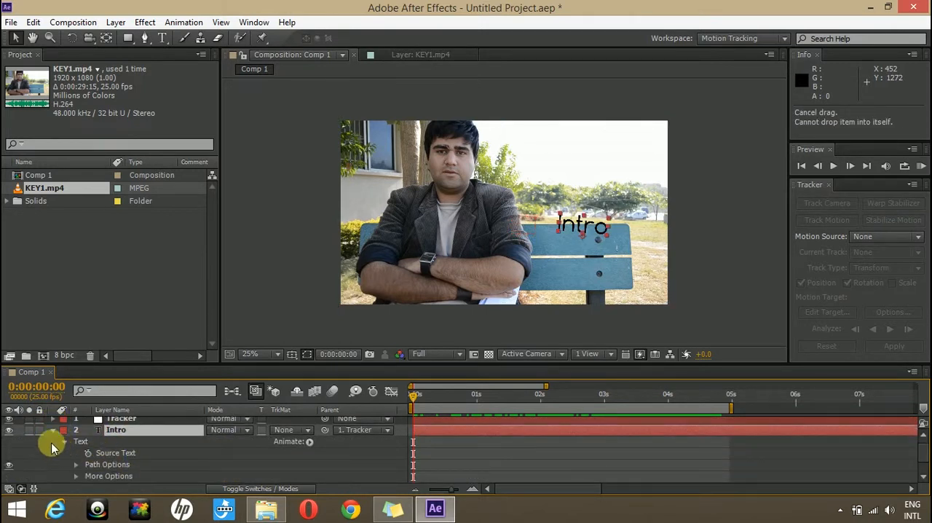
{"action": "left_click", "coordinate": [64, 443]}
{"action": "left_click", "coordinate": [64, 457]}
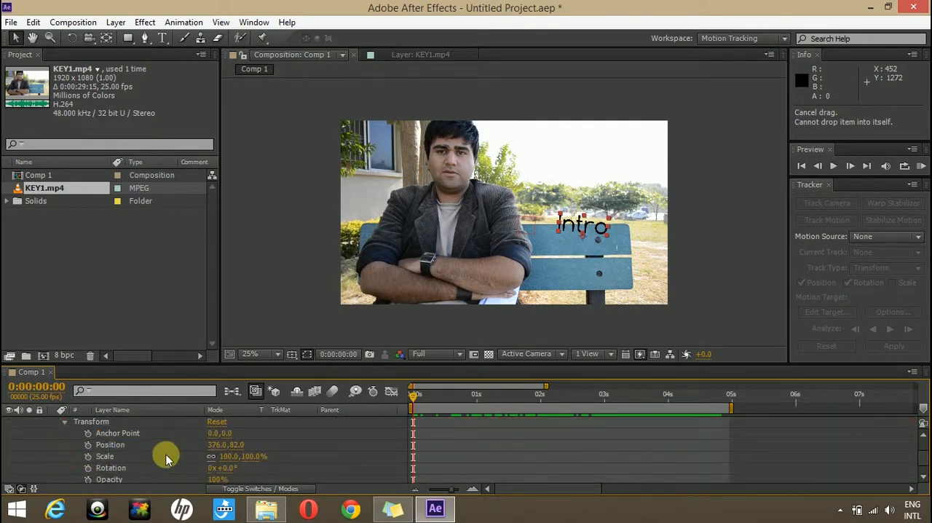
{"action": "left_click", "coordinate": [223, 468]}
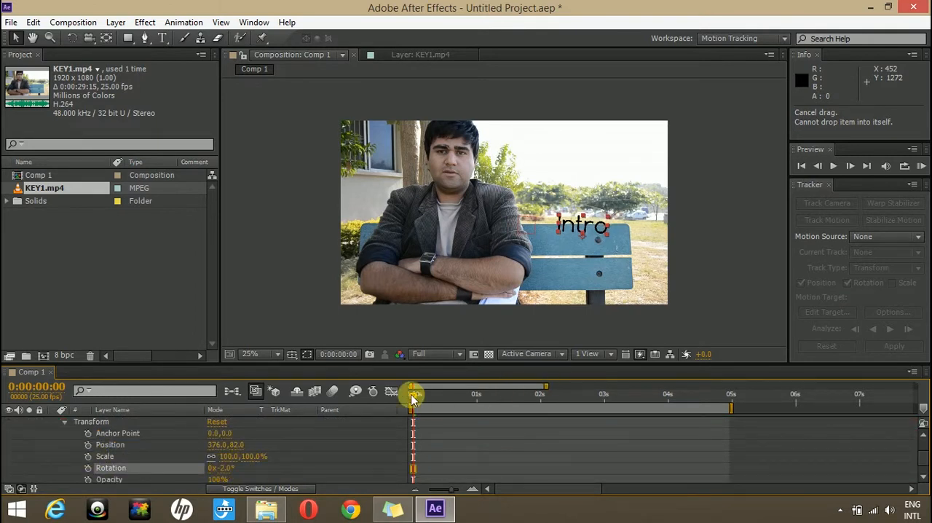
{"action": "mouse_move", "coordinate": [415, 398]}
{"action": "left_mouse_down"}
{"action": "mouse_move", "coordinate": [707, 402]}
{"action": "mouse_move", "coordinate": [410, 405]}
{"action": "left_mouse_up"}
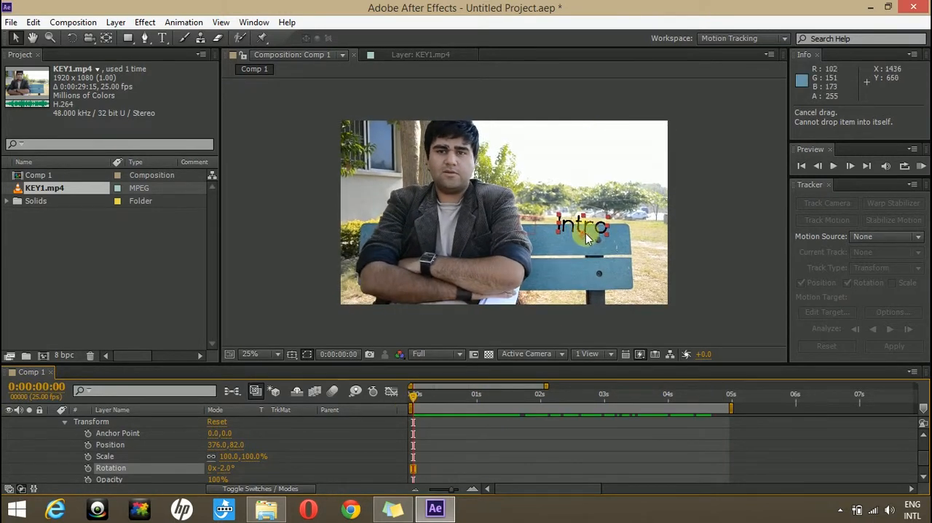
- Seat the Intro text on the bench backrest's upper edge at position 368.8, 33.4 with a rotation of -4.0°
{"action": "scroll", "coordinate": [617, 227], "scroll_direction": "up", "scroll_amount": 5}
{"action": "left_click_drag", "start_coordinate": [573, 243], "coordinate": [562, 197]}
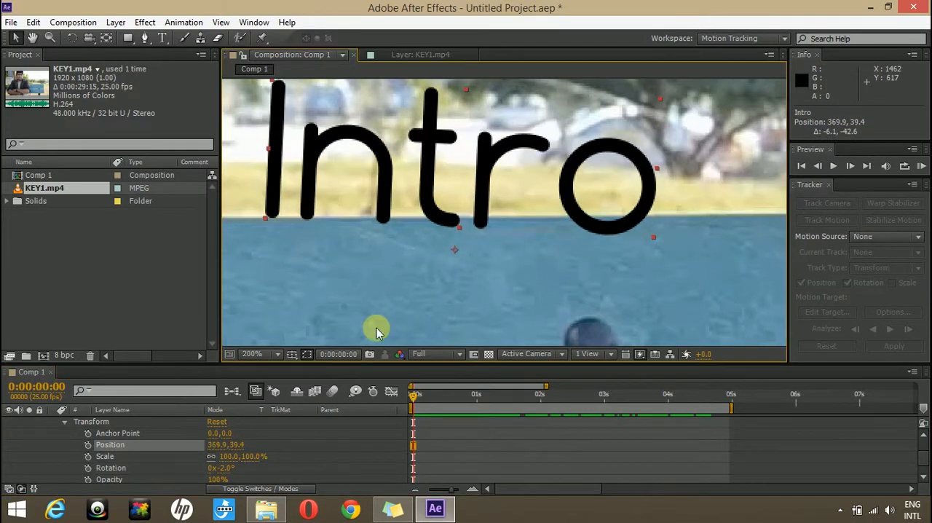
{"action": "left_click_drag", "start_coordinate": [226, 472], "coordinate": [218, 467]}
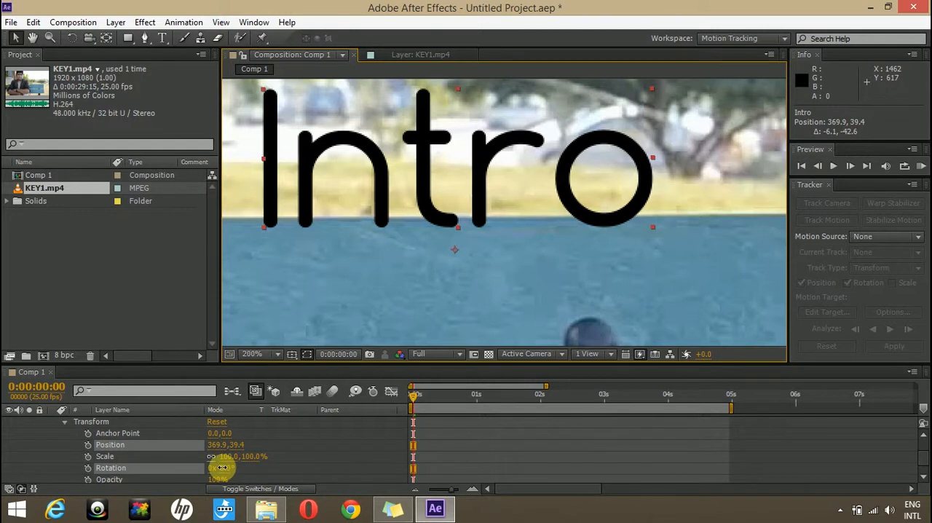
{"action": "left_click_drag", "start_coordinate": [476, 193], "coordinate": [477, 183]}
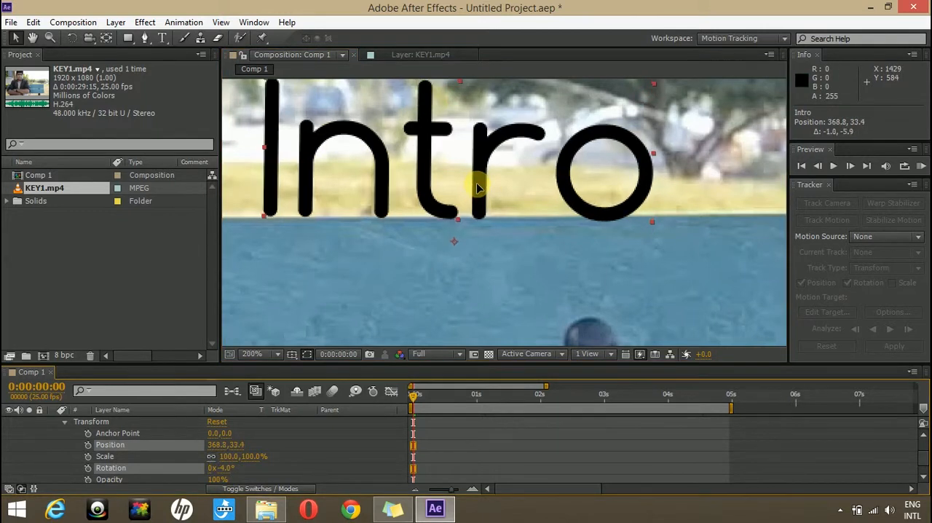
{"action": "scroll", "coordinate": [546, 189], "scroll_direction": "down", "scroll_amount": 6}
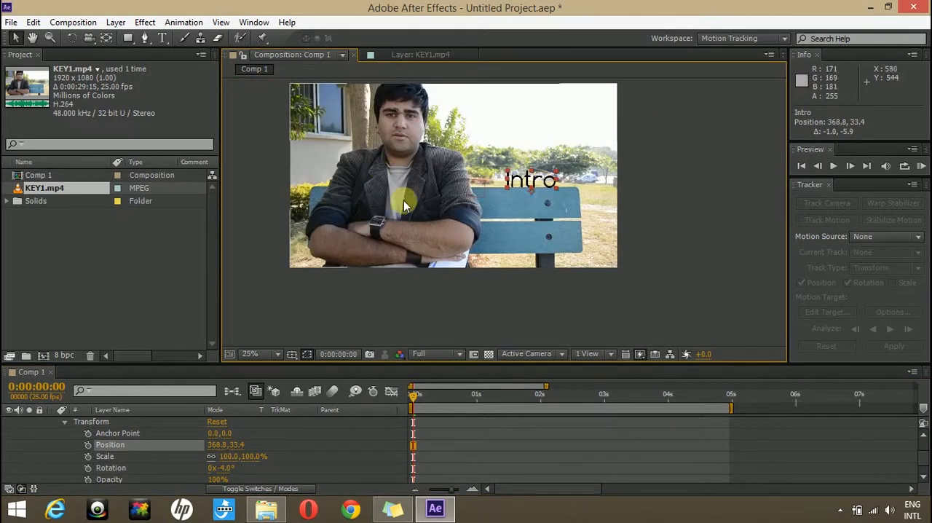
- Play a RAM preview of the tracked Intro text, stop it, and collapse the Intro layer's properties
{"action": "left_click", "coordinate": [920, 166]}
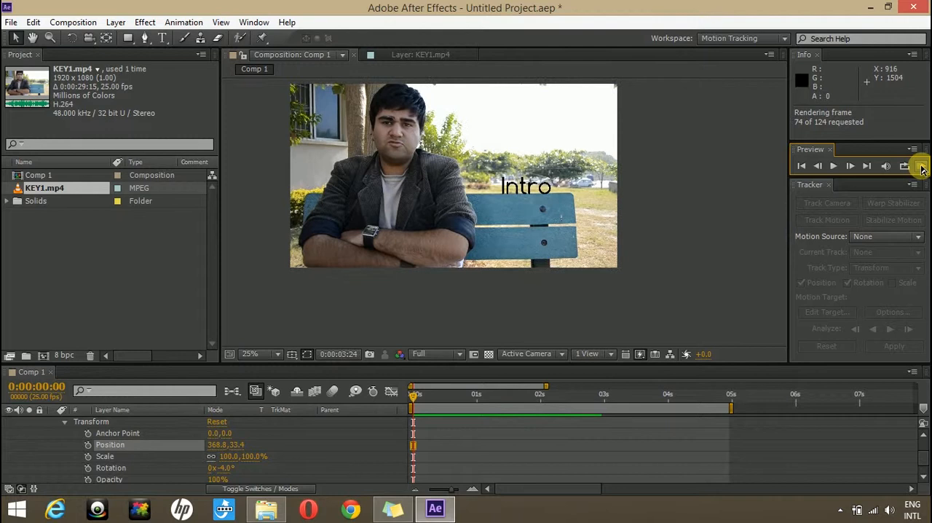
{"action": "left_click", "coordinate": [833, 166]}
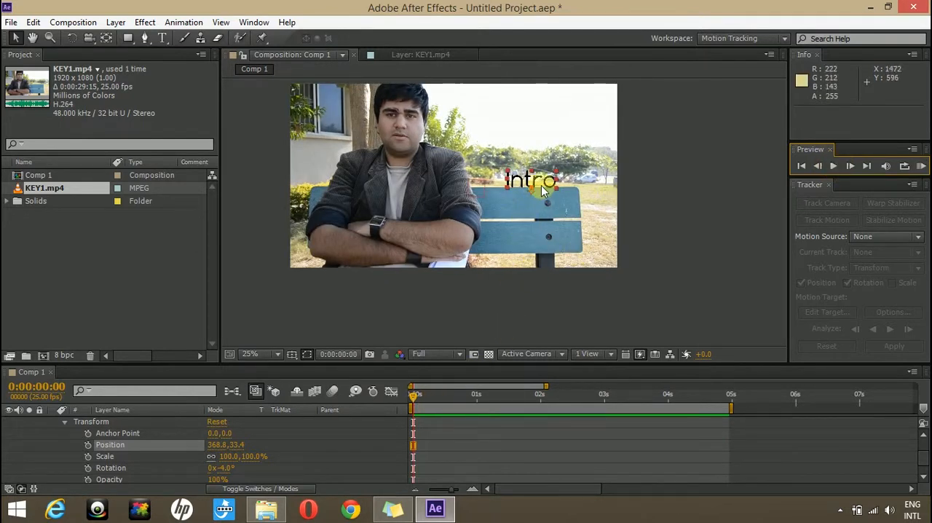
{"action": "scroll", "coordinate": [52, 455], "scroll_direction": "up", "scroll_amount": 2}
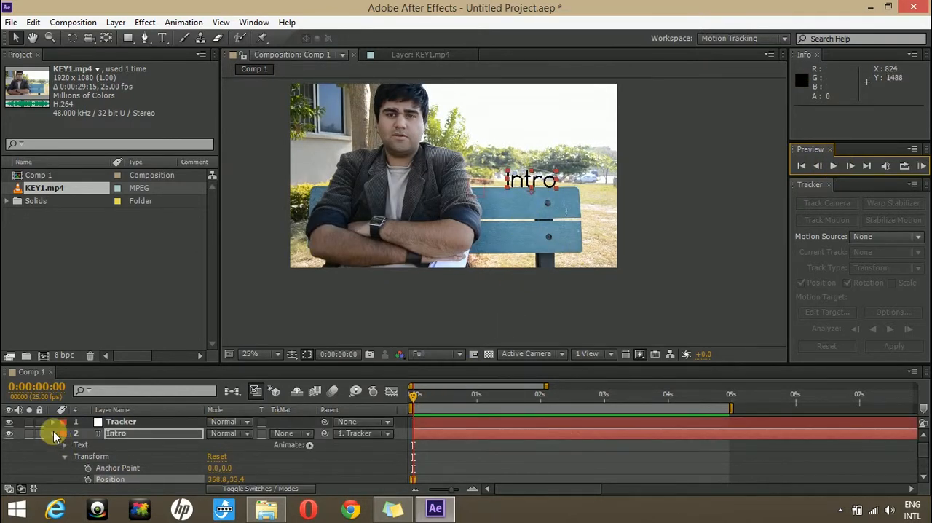
{"action": "left_click", "coordinate": [52, 433]}
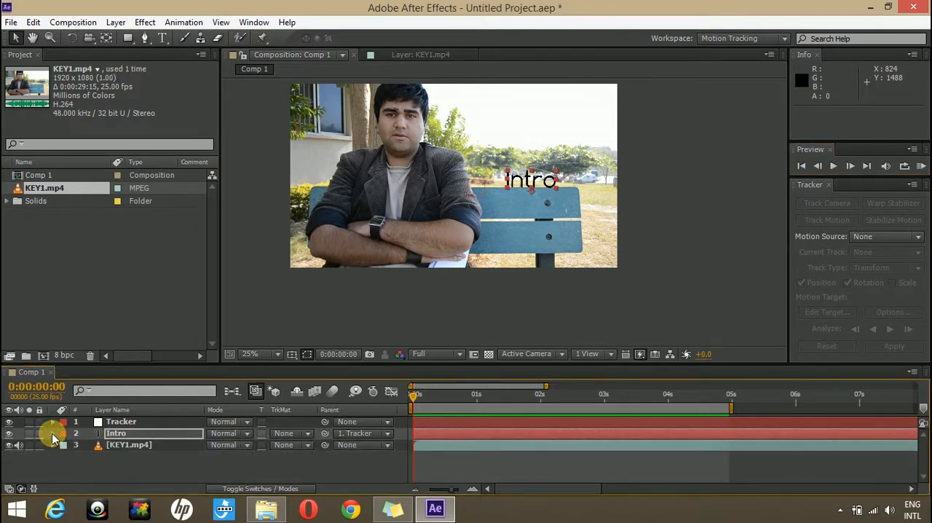